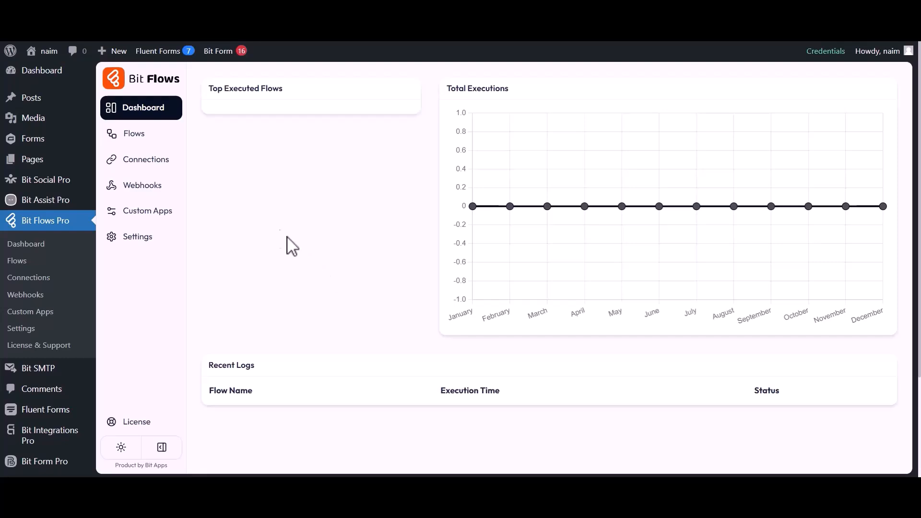
# - From the Flows list, create a blank-template flow titled 'Gravity Forms to Rapidmail'
pyautogui.click(131, 135)
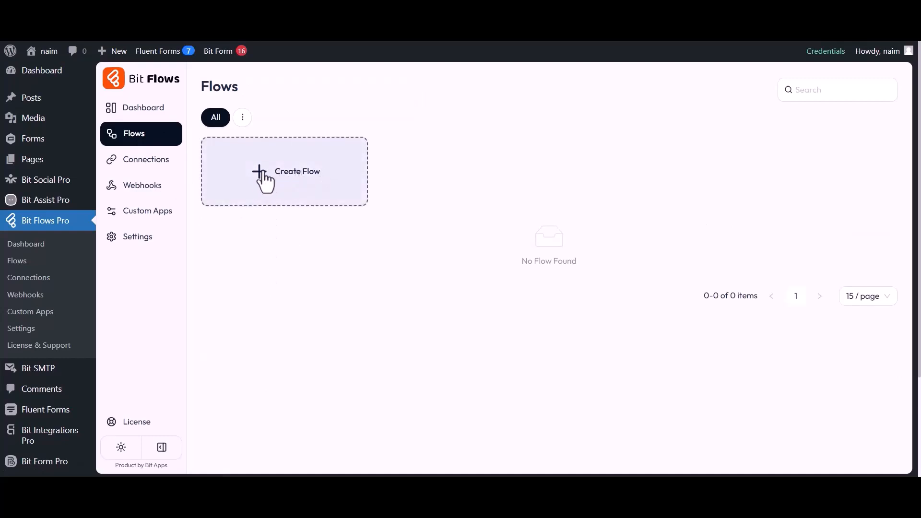
pyautogui.click(283, 172)
pyautogui.tripleClick(373, 158)
pyautogui.write('Gravity')
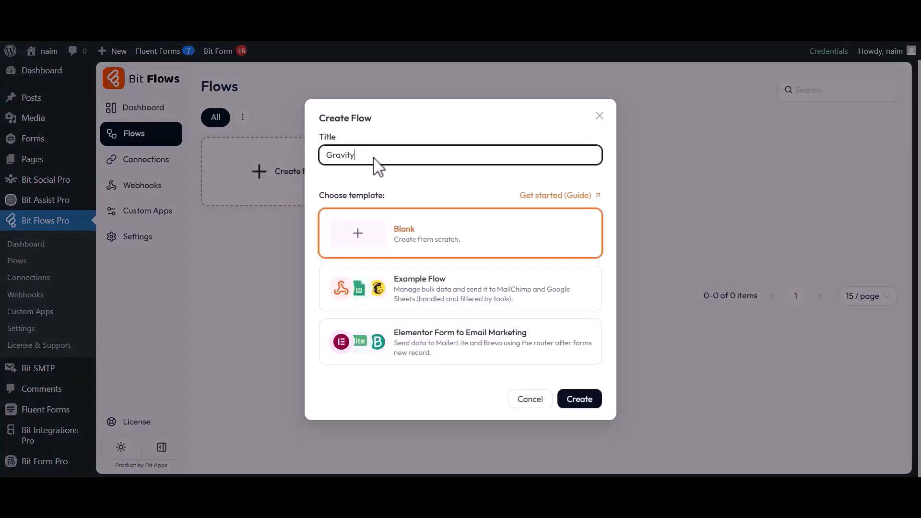
pyautogui.write(' Forms to Rapidmail')
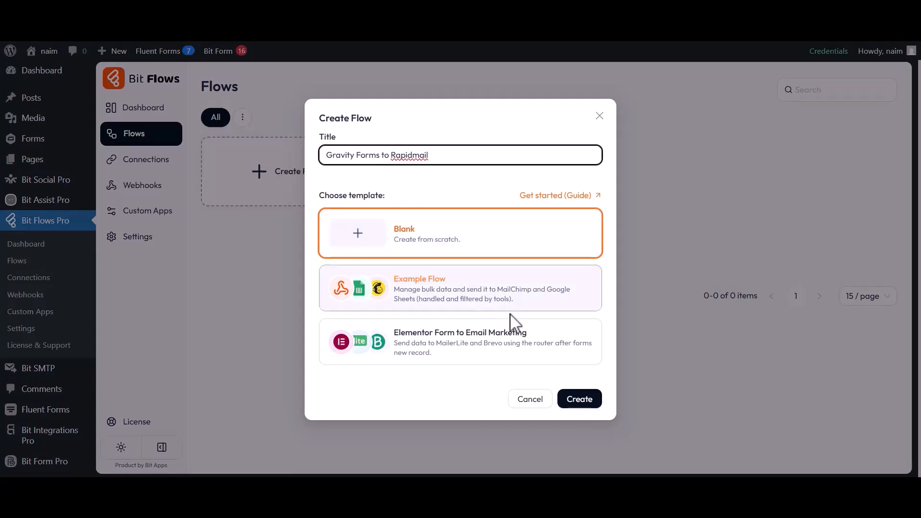
pyautogui.click(576, 403)
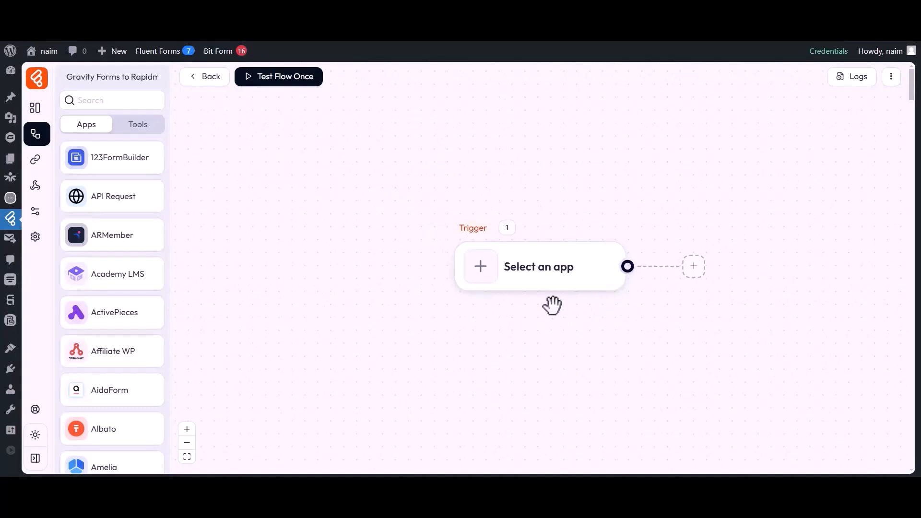
# - Set the trigger to Gravity Forms Form Submission on Contact Form and start listening
pyautogui.moveTo(515, 312); pyautogui.dragTo(331, 313)
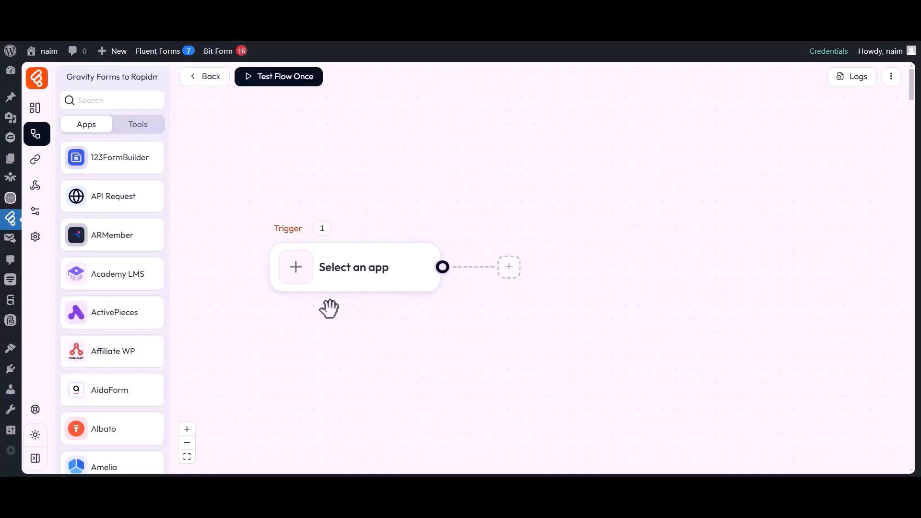
pyautogui.click(296, 277)
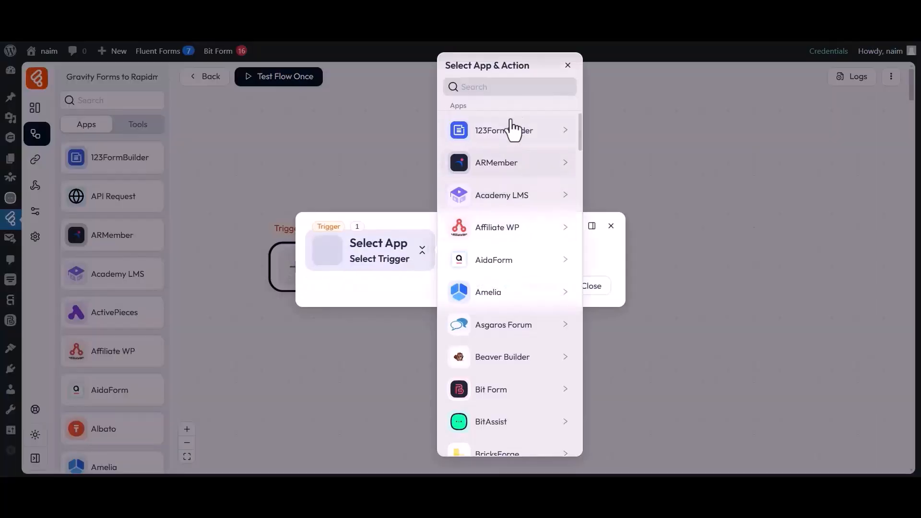
pyautogui.click(514, 87)
pyautogui.write('Gravity Forms')
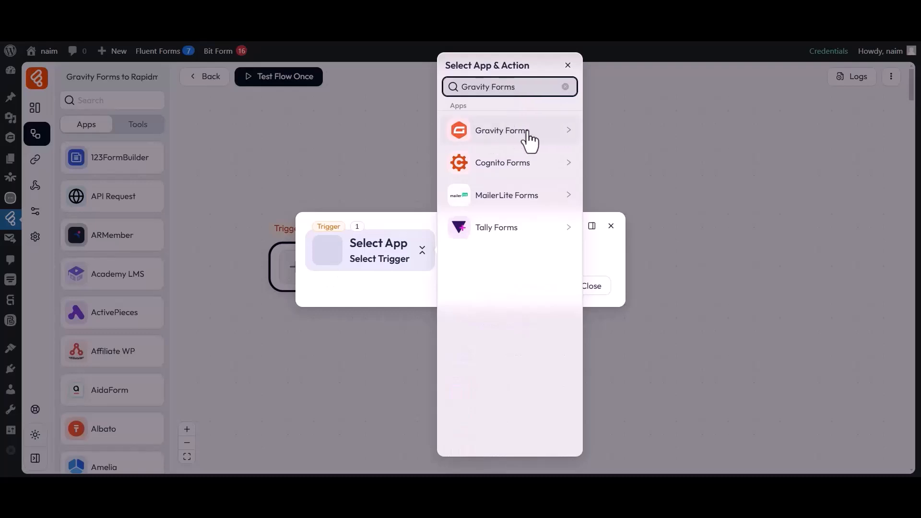
pyautogui.click(565, 137)
pyautogui.click(621, 134)
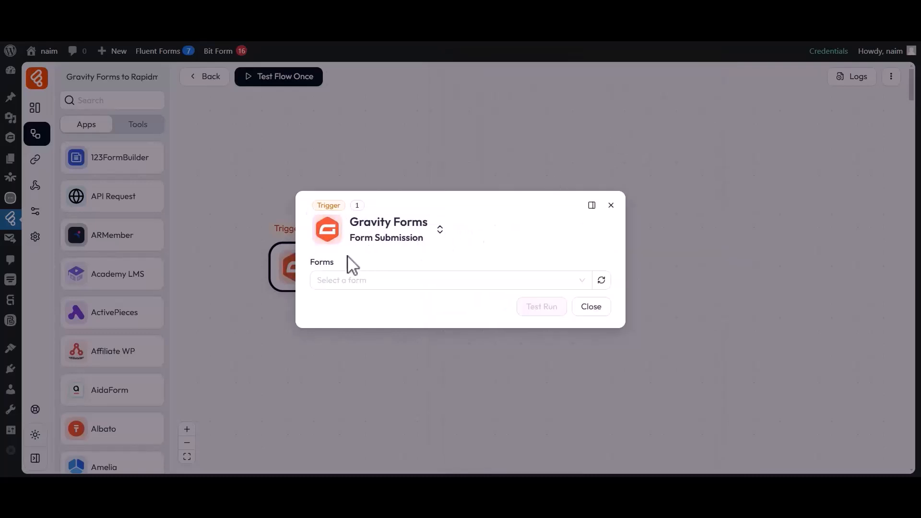
pyautogui.click(342, 280)
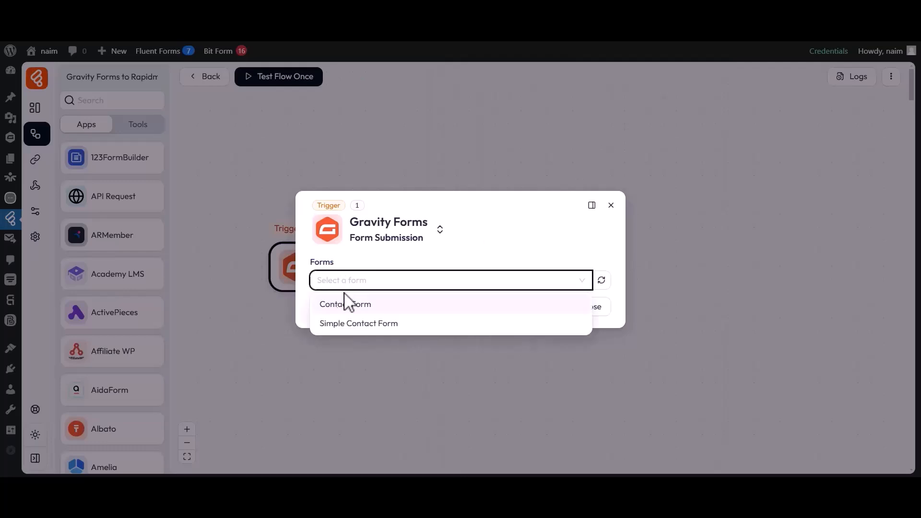
pyautogui.click(345, 304)
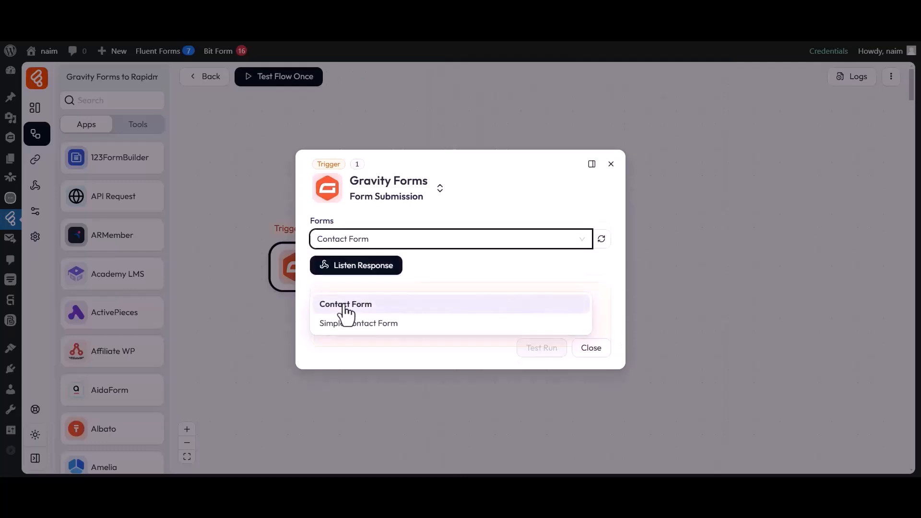
pyautogui.click(359, 267)
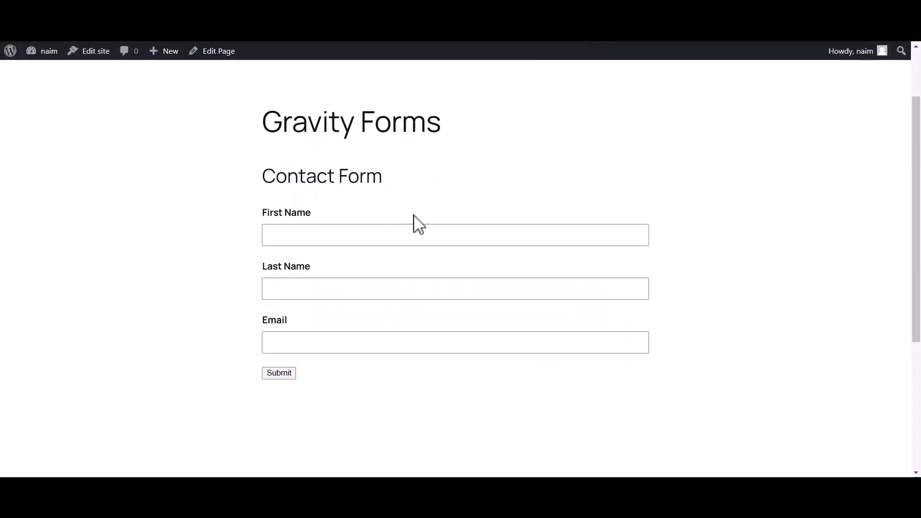
# - Submit a test entry with a first name, last name and e-mail on the site's contact form
pyautogui.click(400, 236)
pyautogui.write('Bit')
pyautogui.click(342, 290)
pyautogui.write('Apps')
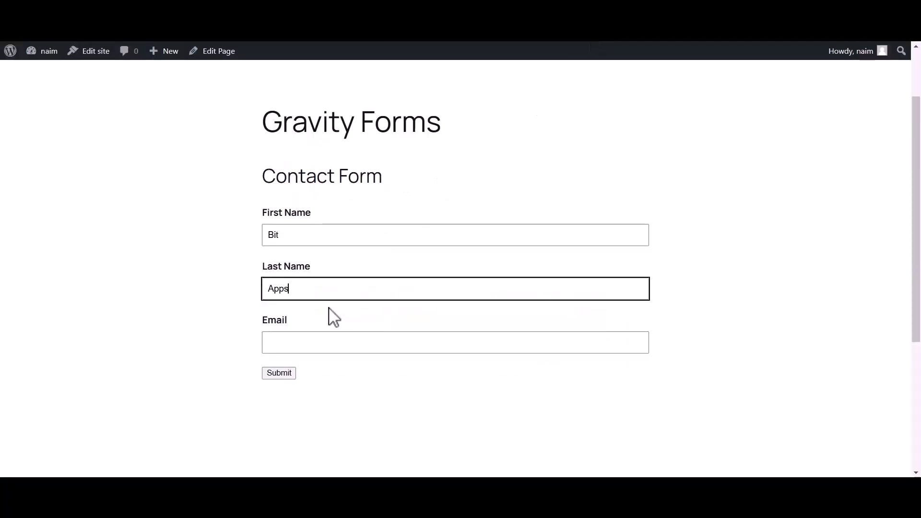
pyautogui.click(301, 345)
pyautogui.click(279, 373)
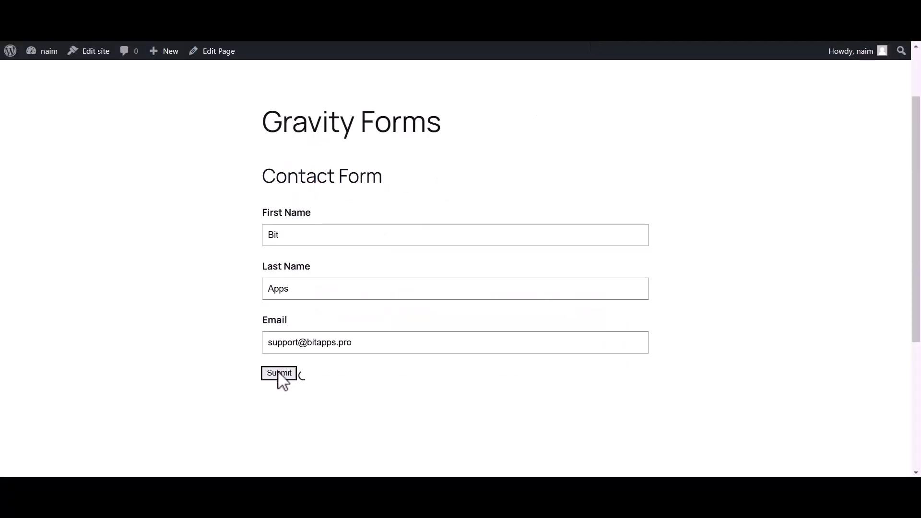
pyautogui.moveTo(263, 252); pyautogui.dragTo(645, 253)
pyautogui.click(624, 260)
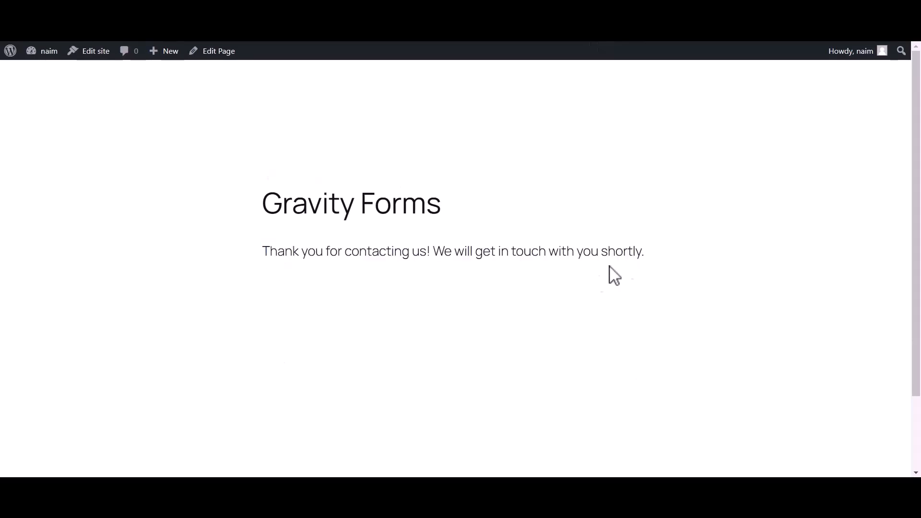
pyautogui.click(201, 12)
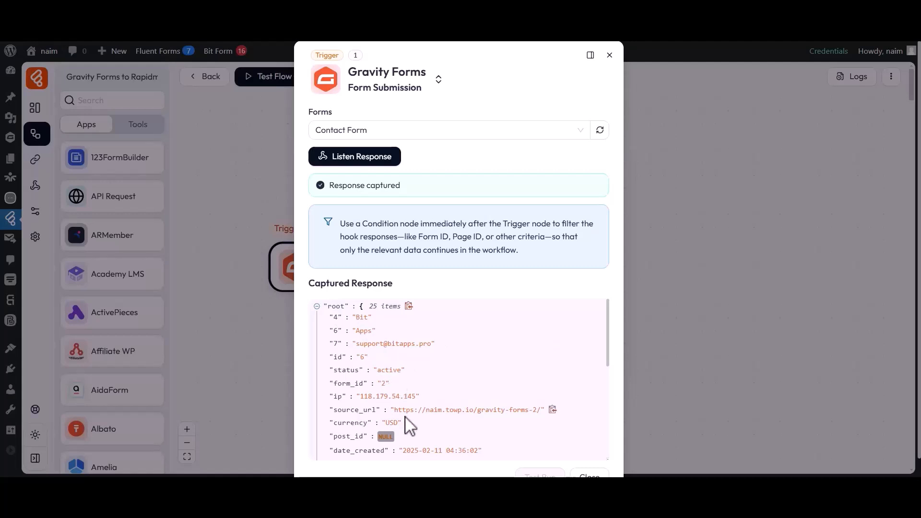
# - Scroll through the captured 25-item response JSON, then close the trigger settings
pyautogui.scroll(-5, 409, 425)
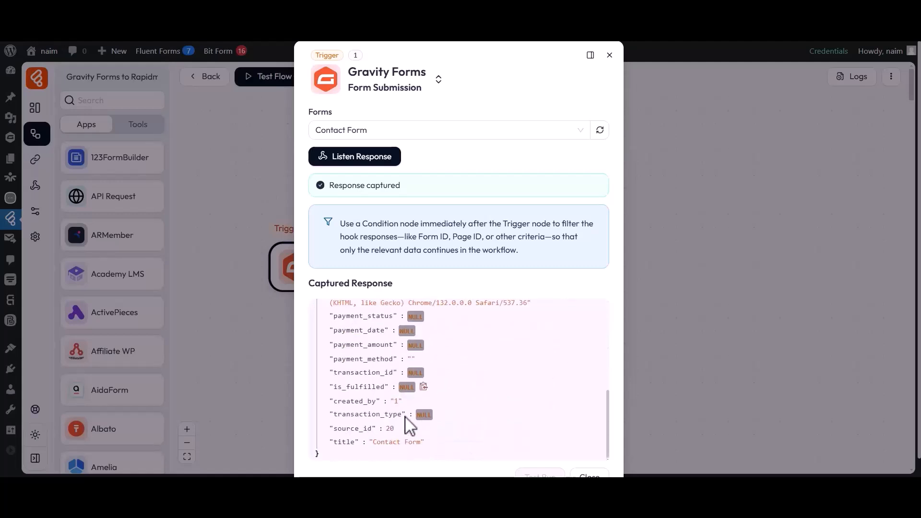
pyautogui.scroll(-1, 410, 426)
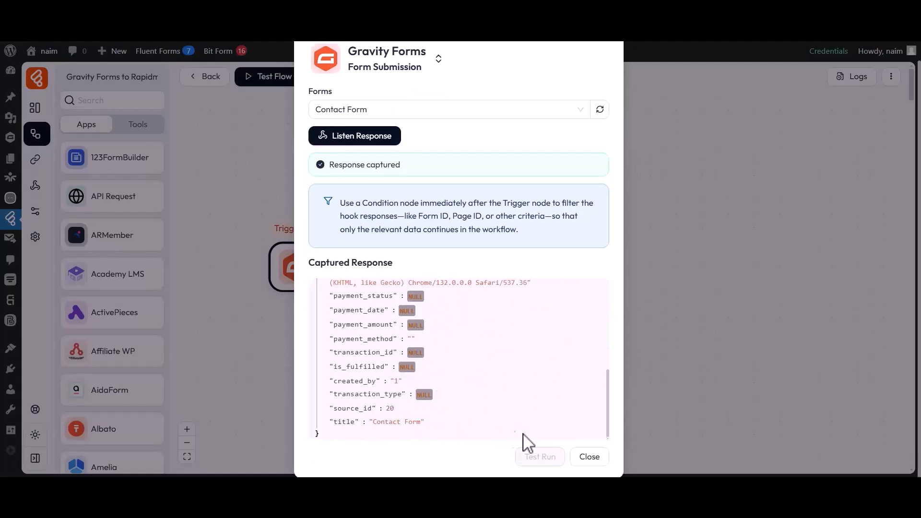
pyautogui.click(589, 458)
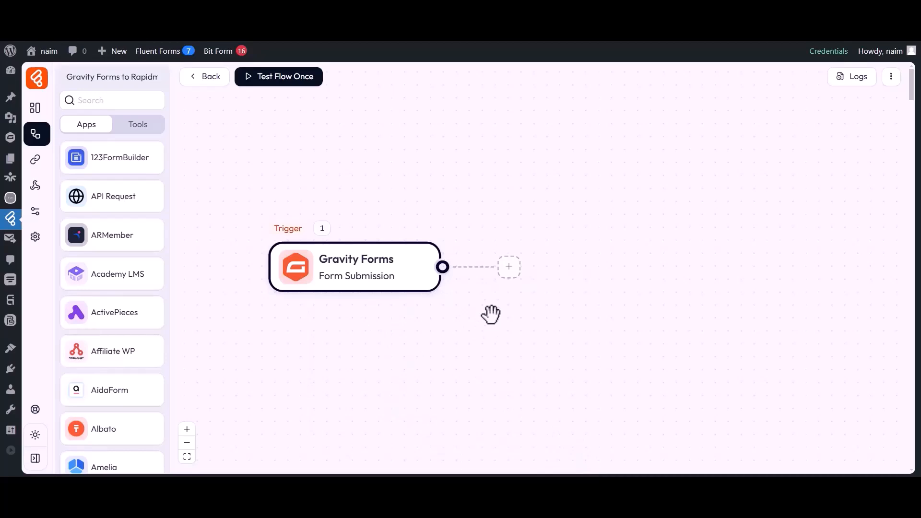
# - Add a Rapidmail Add Recipient action as step 2 after the Gravity Forms trigger
pyautogui.click(509, 269)
pyautogui.click(548, 272)
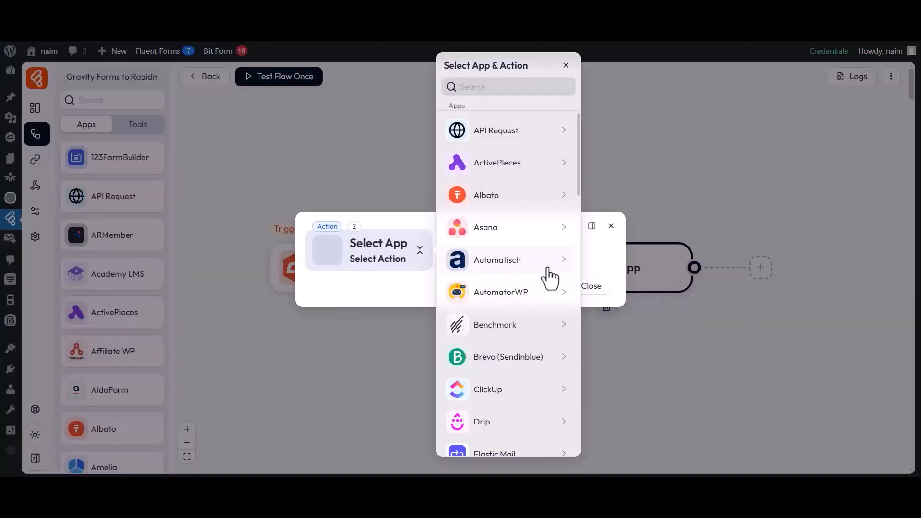
pyautogui.click(472, 88)
pyautogui.write('Rapidmail')
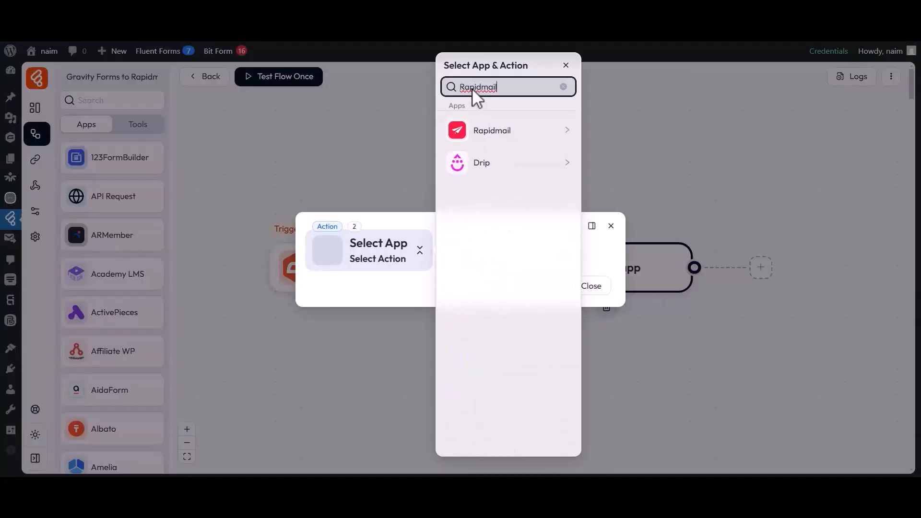
pyautogui.click(488, 134)
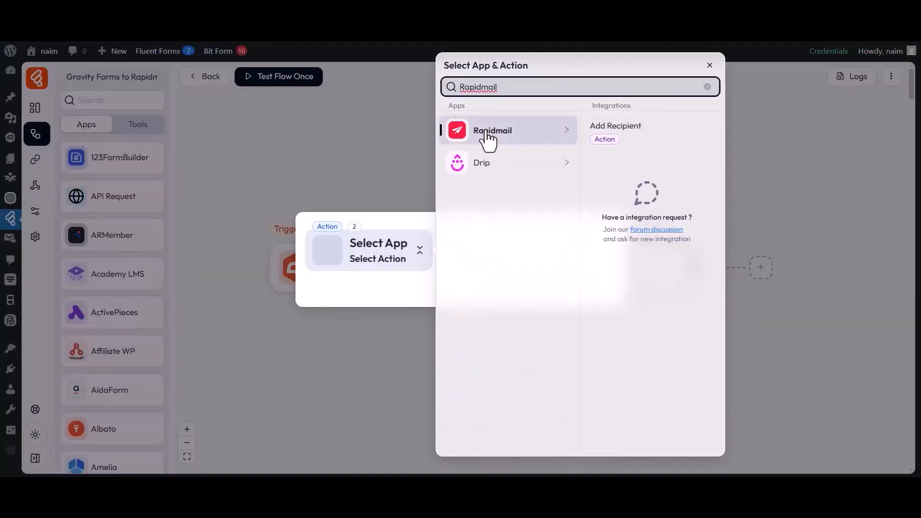
pyautogui.click(614, 128)
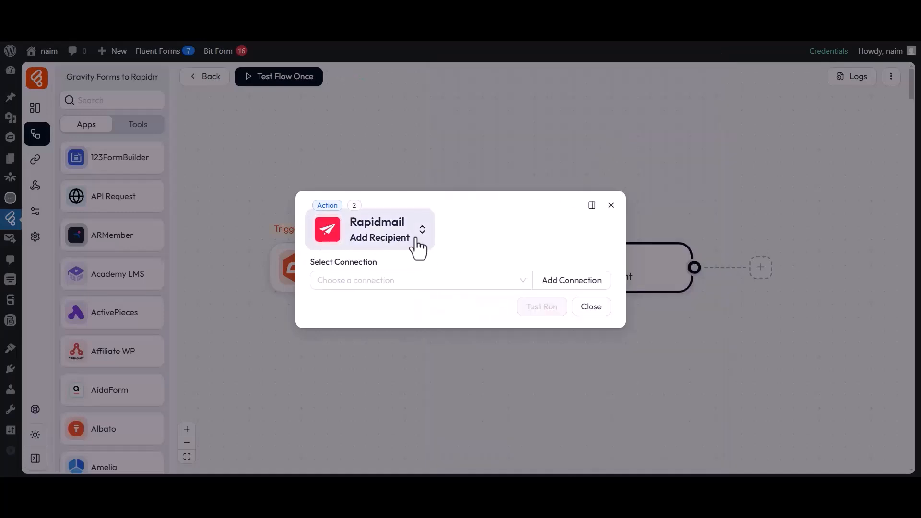
pyautogui.moveTo(318, 263); pyautogui.dragTo(376, 265)
pyautogui.click(379, 279)
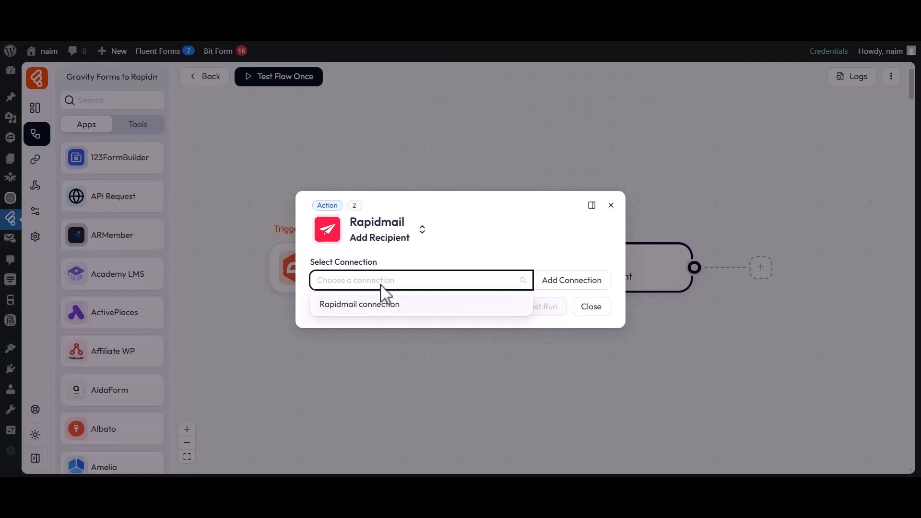
# - Add a connection named 'Rapidmail connection 1' and follow the link to Rapidmail's API page
pyautogui.click(559, 284)
pyautogui.moveTo(626, 239); pyautogui.dragTo(696, 241)
pyautogui.moveTo(633, 263); pyautogui.dragTo(715, 261)
pyautogui.click(717, 261)
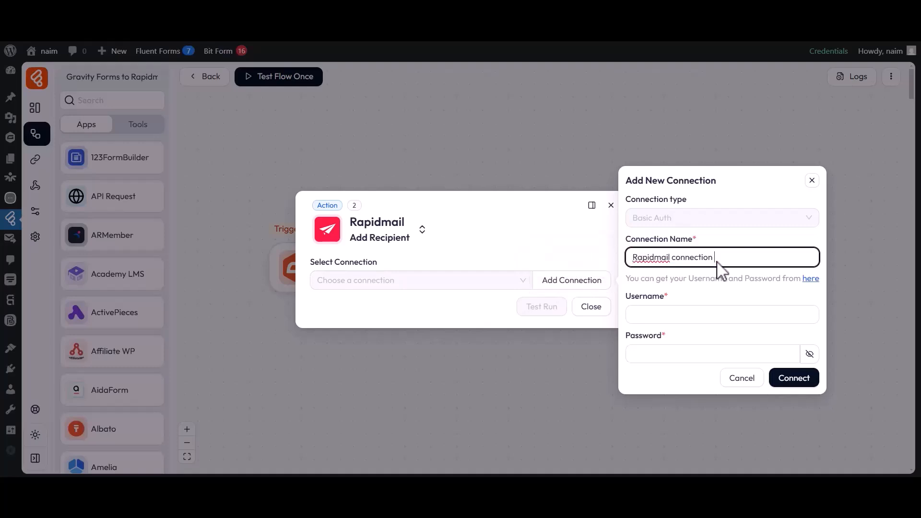
pyautogui.moveTo(626, 297); pyautogui.dragTo(663, 301)
pyautogui.moveTo(626, 336); pyautogui.dragTo(668, 336)
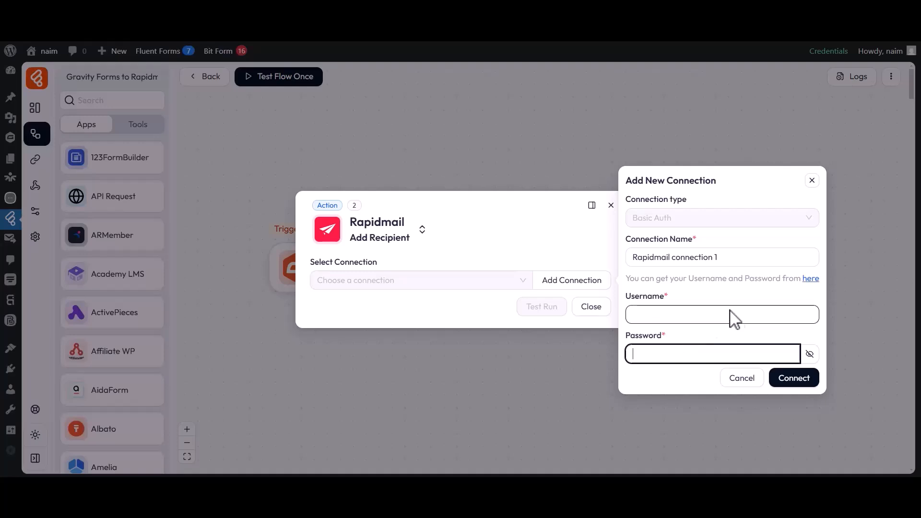
pyautogui.click(810, 279)
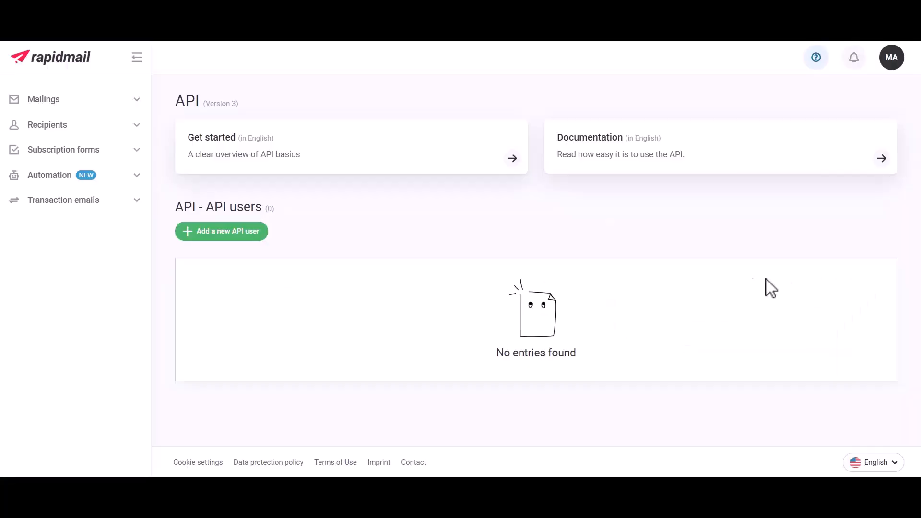
# - Create a Rapidmail API user described as 'For Bit Flows'
pyautogui.click(222, 236)
pyautogui.click(353, 201)
pyautogui.write('For Bit Flows')
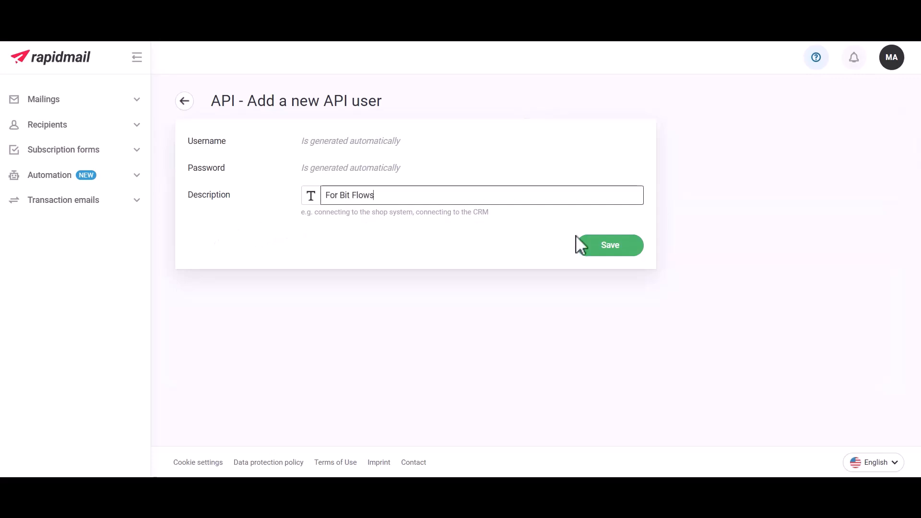
pyautogui.click(609, 247)
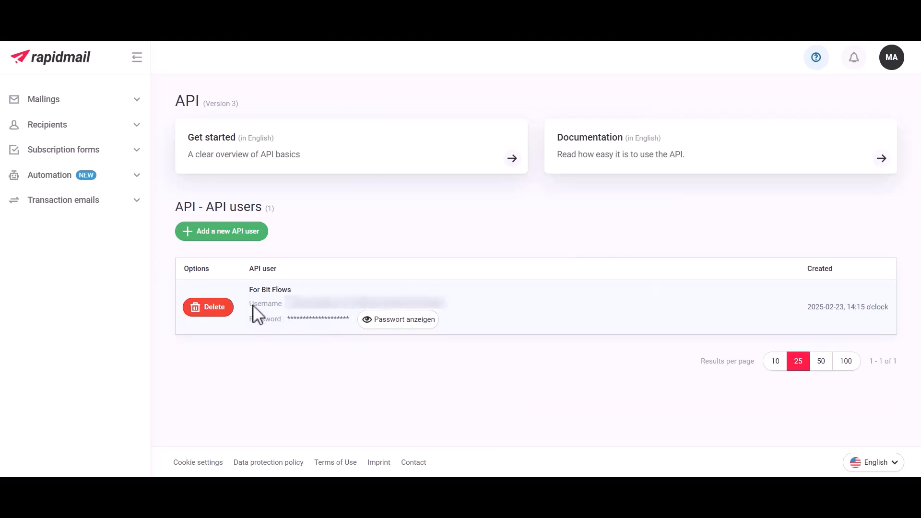
# - Paste the API user's username and password into the connection and connect it
pyautogui.doubleClick(326, 305)
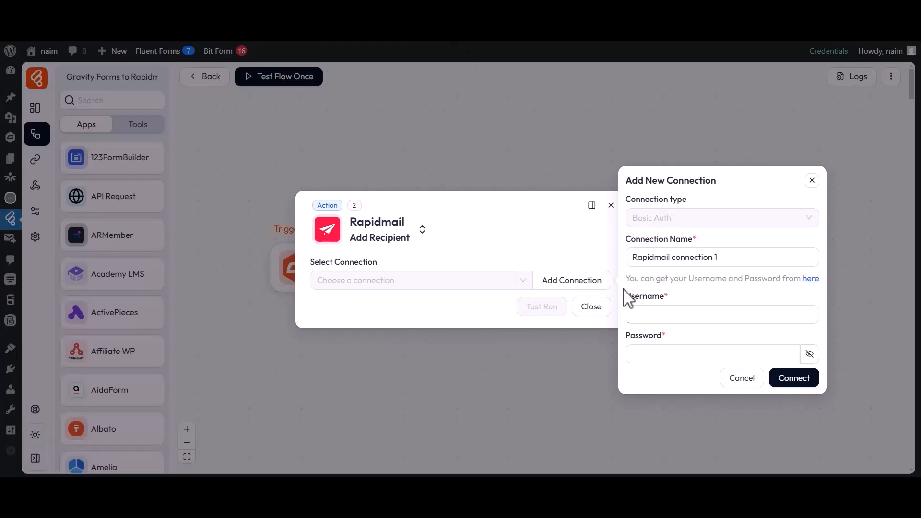
pyautogui.click(672, 312)
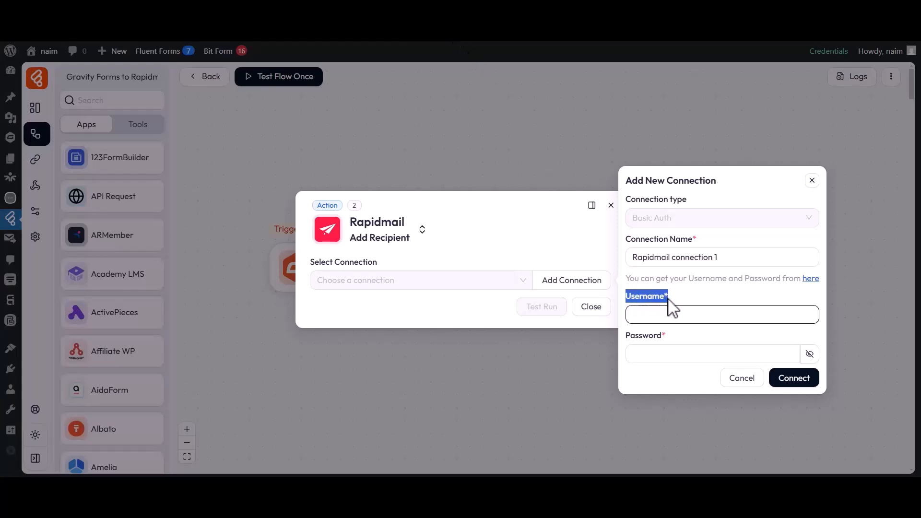
pyautogui.hotkey('ctrl', 'v')
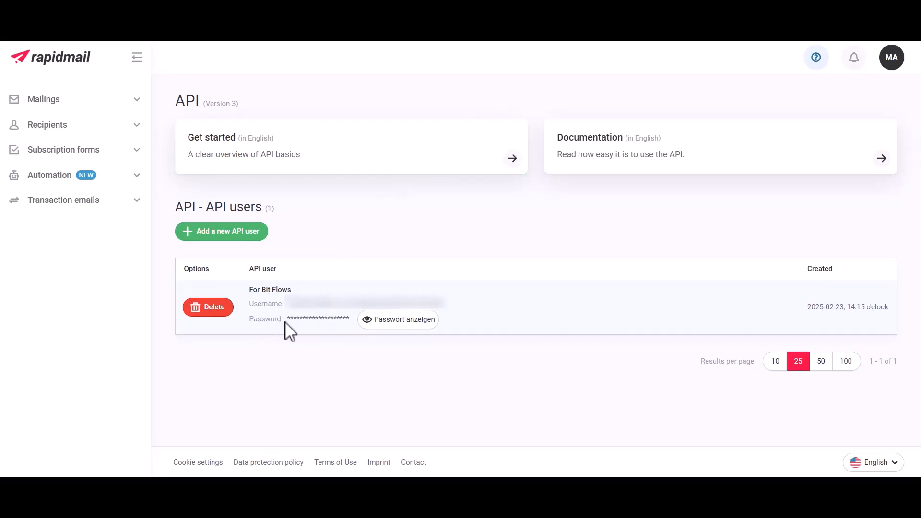
pyautogui.click(390, 322)
pyautogui.doubleClick(385, 313)
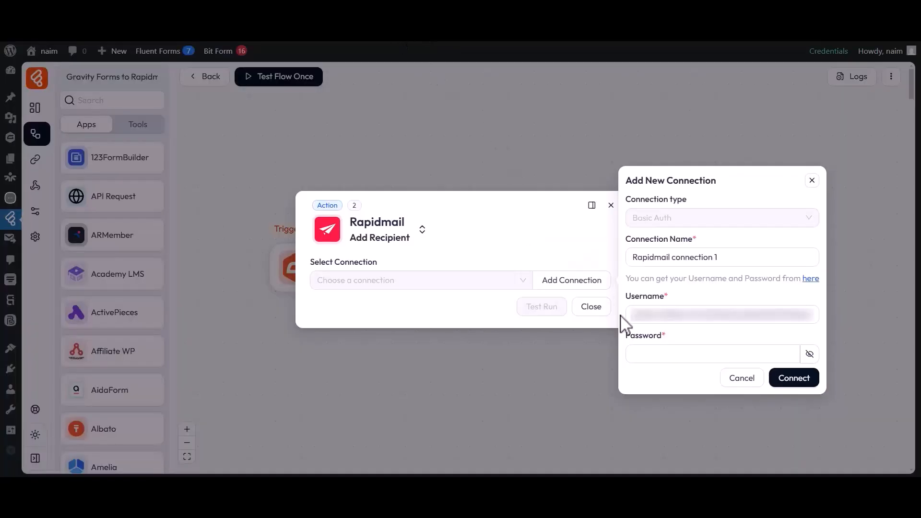
pyautogui.moveTo(623, 331); pyautogui.dragTo(662, 342)
pyautogui.hotkey('ctrl', 'v')
pyautogui.click(792, 379)
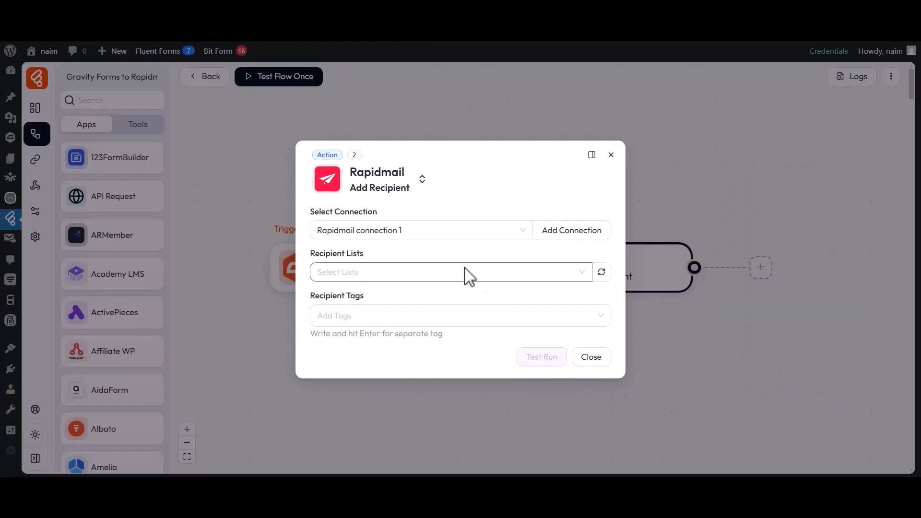
# - Choose the Bit Flows recipient list and add the tag Tag-1
pyautogui.moveTo(313, 212); pyautogui.dragTo(374, 212)
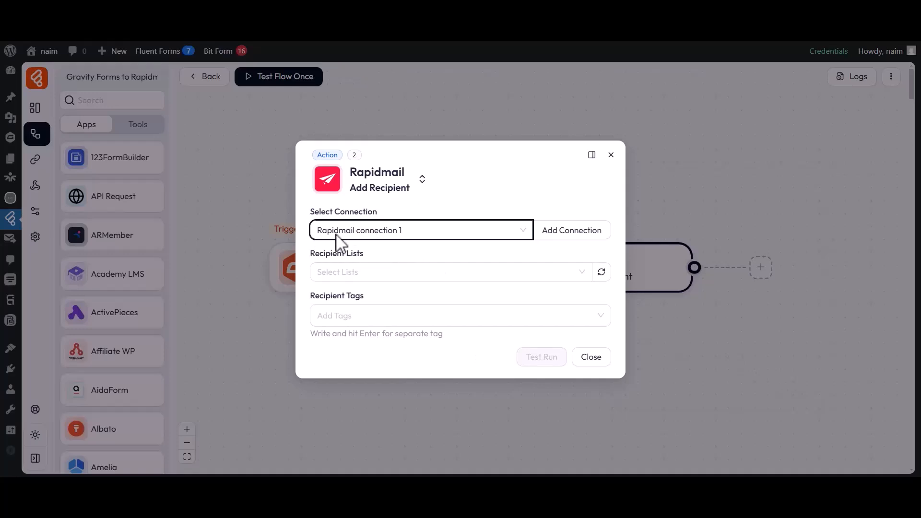
pyautogui.moveTo(320, 254); pyautogui.dragTo(368, 275)
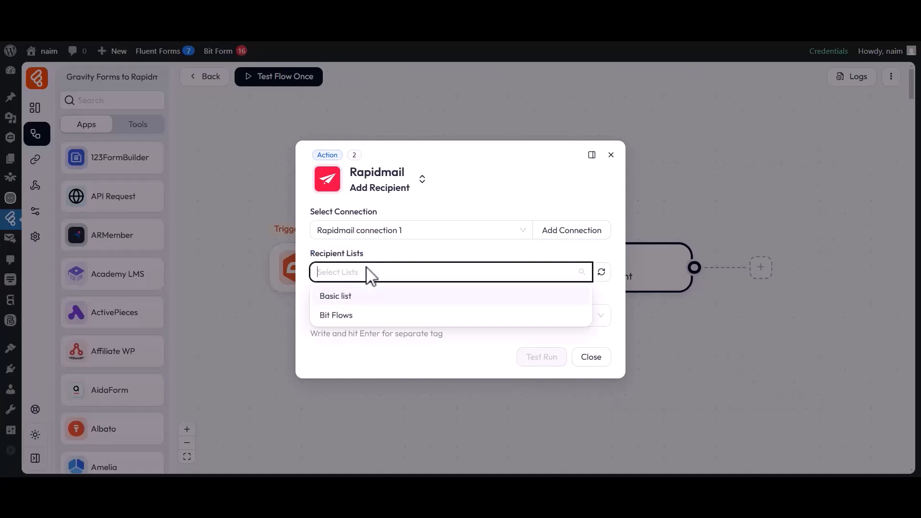
pyautogui.click(338, 315)
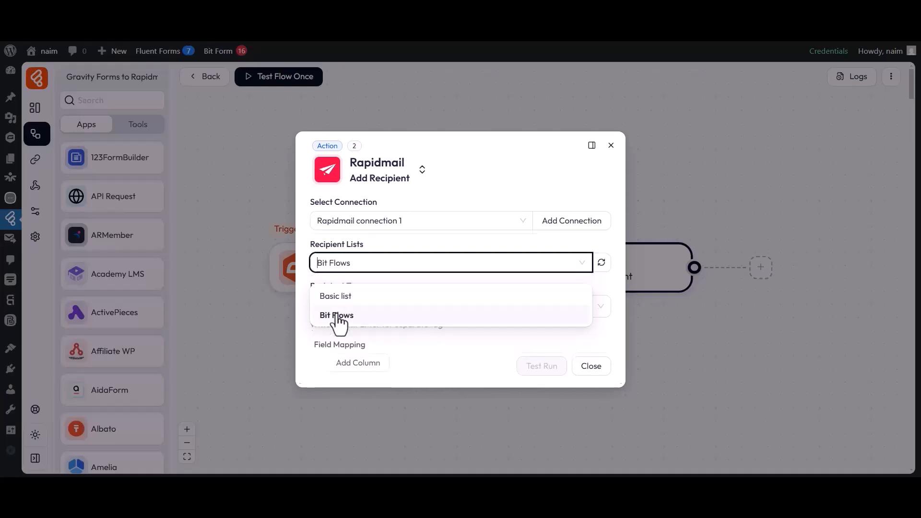
pyautogui.moveTo(320, 291); pyautogui.dragTo(360, 294)
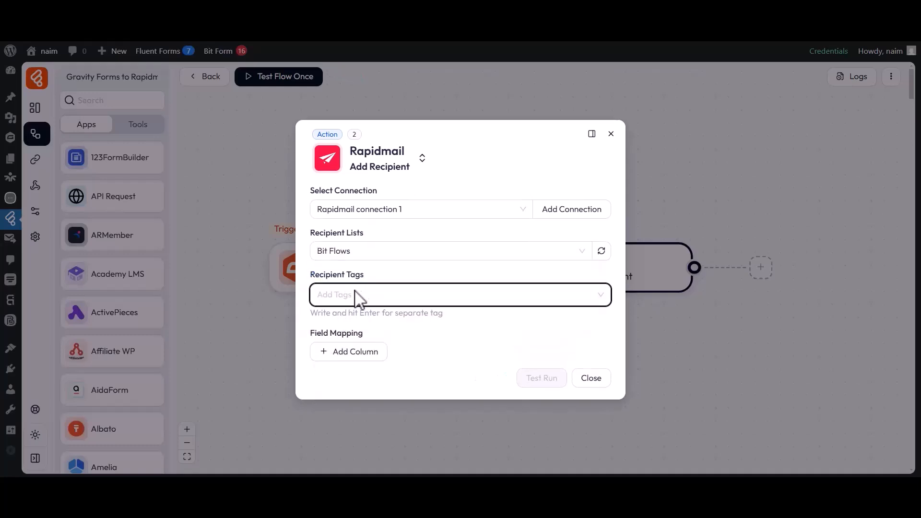
pyautogui.write('Tag-1')
pyautogui.click(331, 321)
pyautogui.click(309, 303)
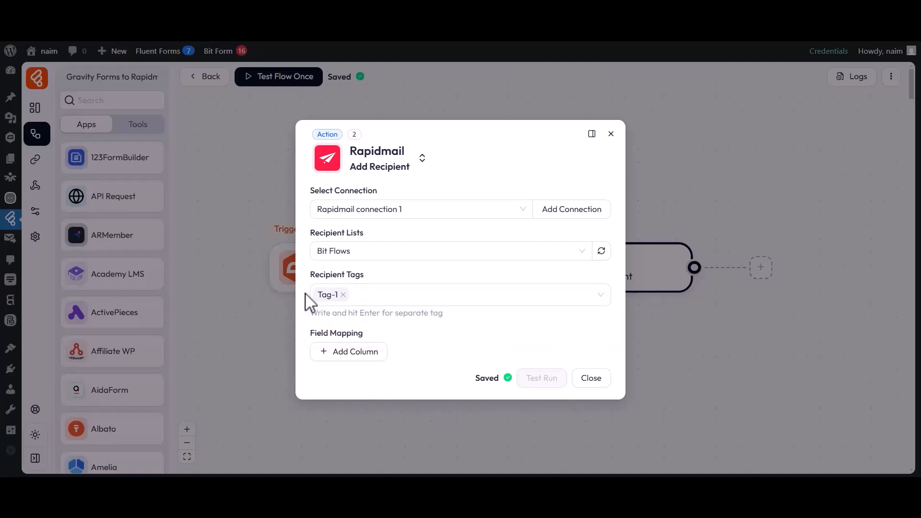
pyautogui.moveTo(310, 333); pyautogui.dragTo(344, 336)
# - Map First name to form field 1.4
pyautogui.click(355, 351)
pyautogui.click(354, 357)
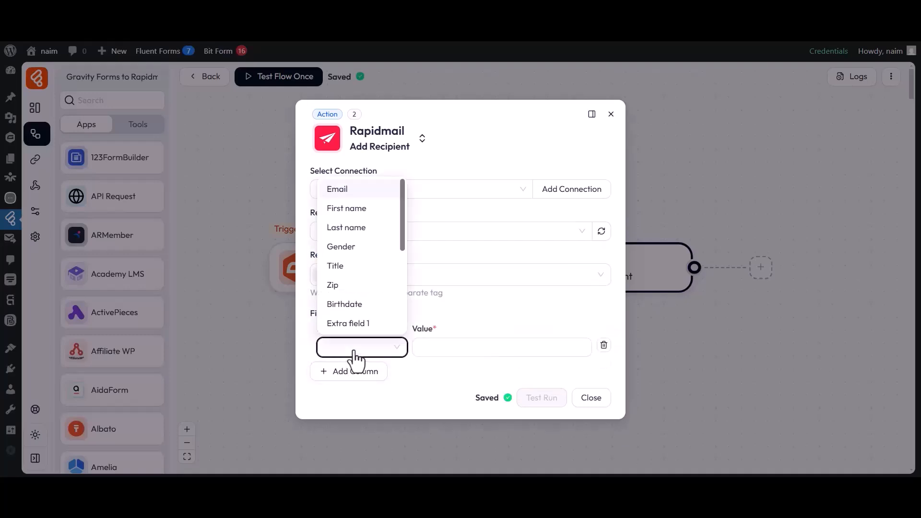
pyautogui.click(353, 211)
pyautogui.click(486, 349)
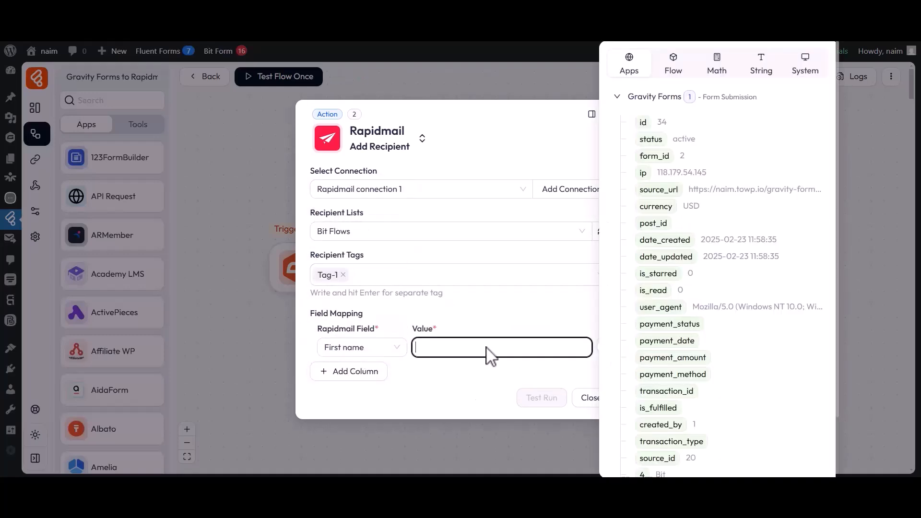
pyautogui.scroll(-3, 653, 339)
pyautogui.click(646, 405)
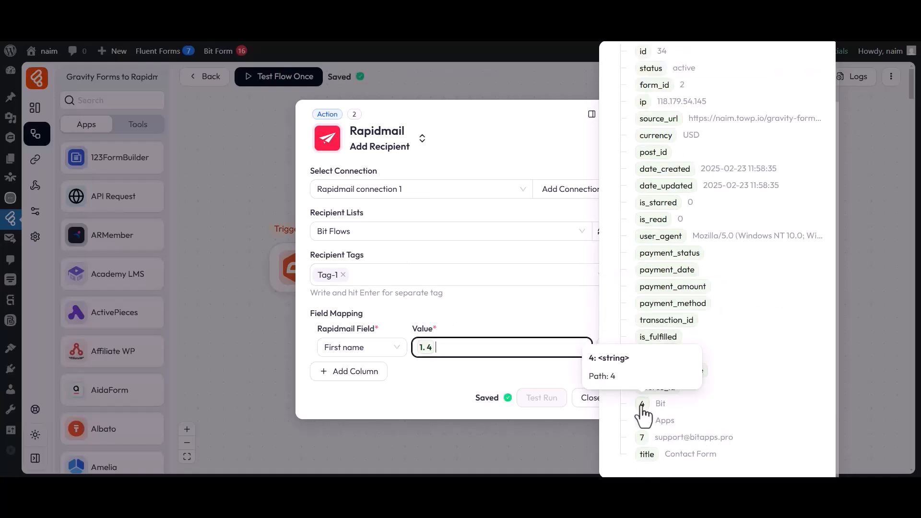
pyautogui.click(536, 374)
# - Map Last name to form field 1.9
pyautogui.click(346, 371)
pyautogui.click(344, 367)
pyautogui.click(343, 246)
pyautogui.click(487, 370)
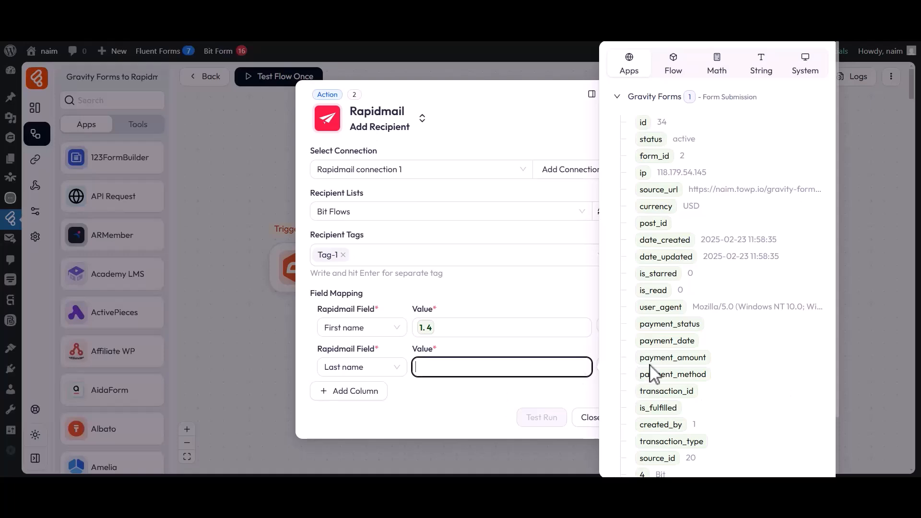
pyautogui.scroll(-2, 652, 376)
pyautogui.click(668, 422)
pyautogui.click(541, 394)
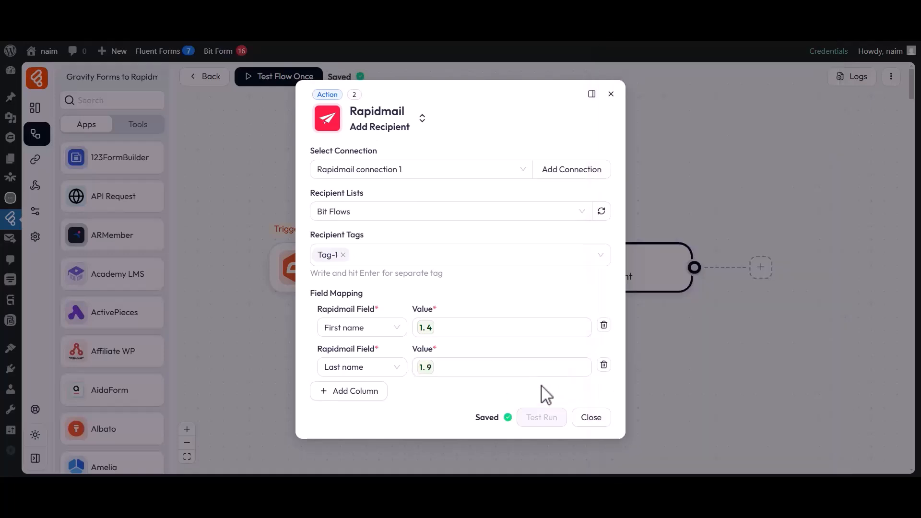
# - Map Email to form field 1.7 and close the Add Recipient settings
pyautogui.click(379, 395)
pyautogui.click(349, 393)
pyautogui.click(342, 229)
pyautogui.click(479, 388)
pyautogui.scroll(-2, 643, 408)
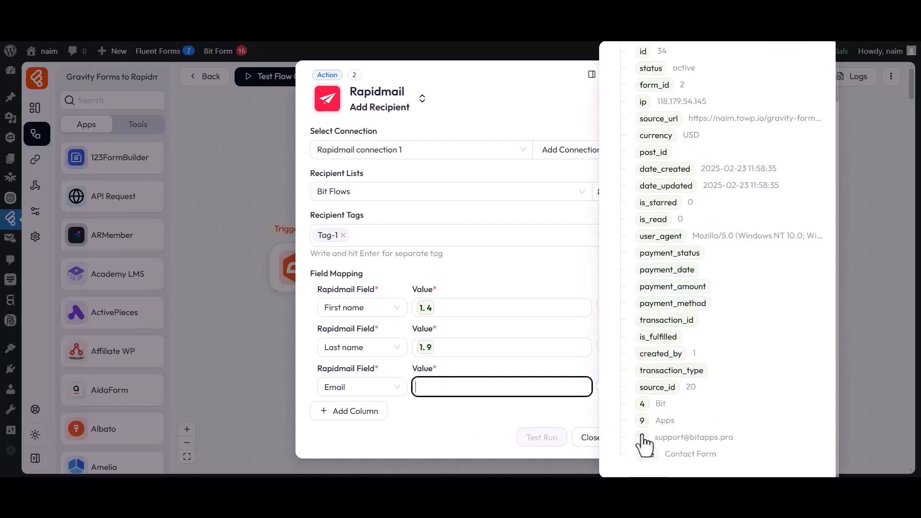
pyautogui.click(641, 437)
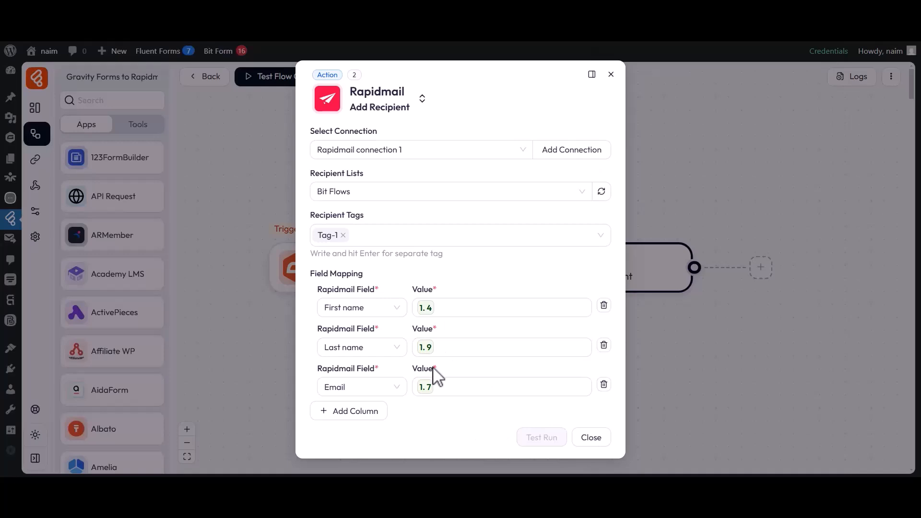
pyautogui.click(590, 435)
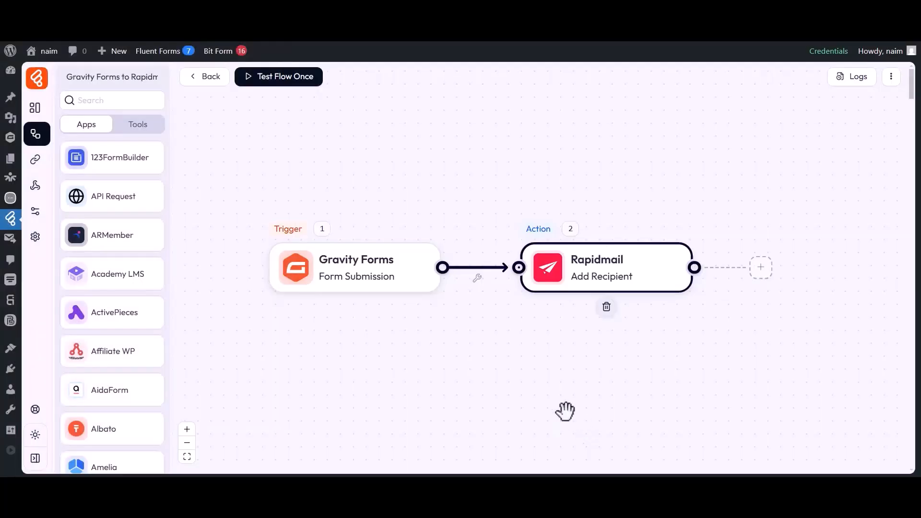
# - Test the flow once by submitting the contact form with a first name, last name and e-mail
pyautogui.click(292, 82)
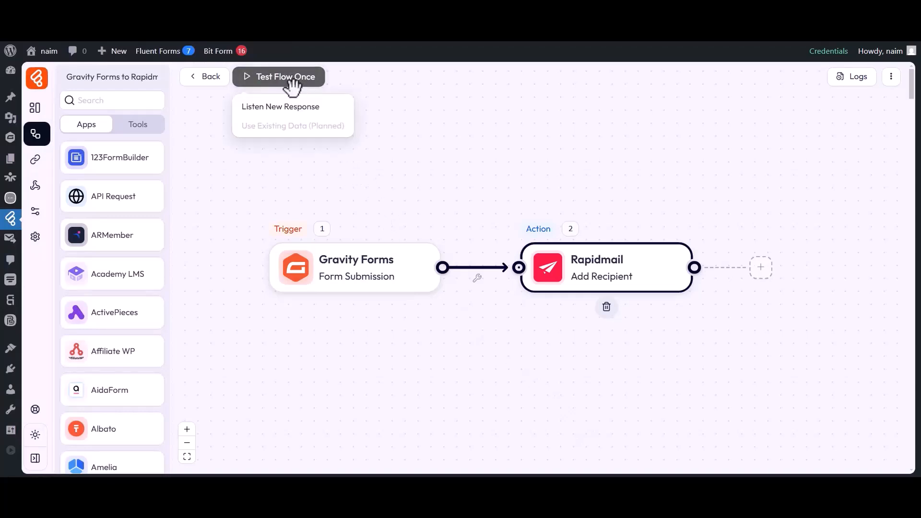
pyautogui.click(293, 104)
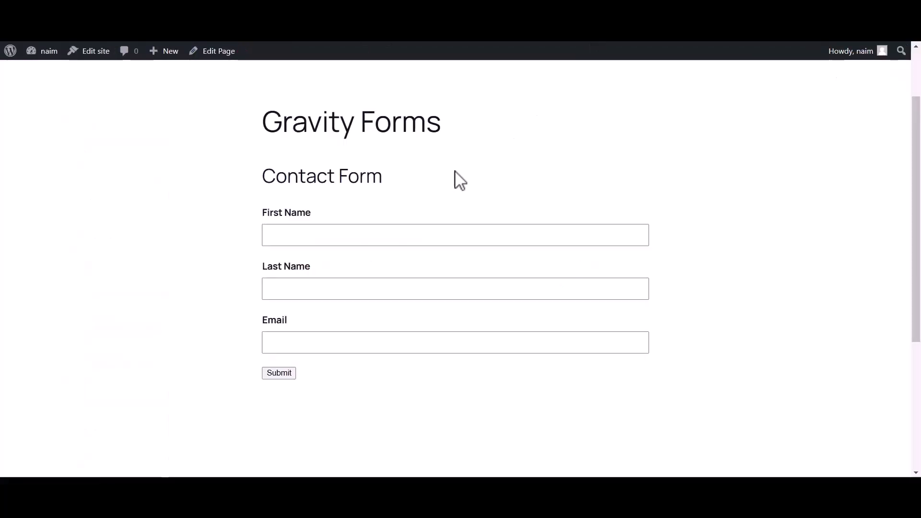
pyautogui.click(397, 238)
pyautogui.write('Bit')
pyautogui.click(345, 298)
pyautogui.write('Apps')
pyautogui.click(301, 343)
pyautogui.click(280, 374)
pyautogui.moveTo(263, 252); pyautogui.dragTo(646, 258)
pyautogui.click(646, 258)
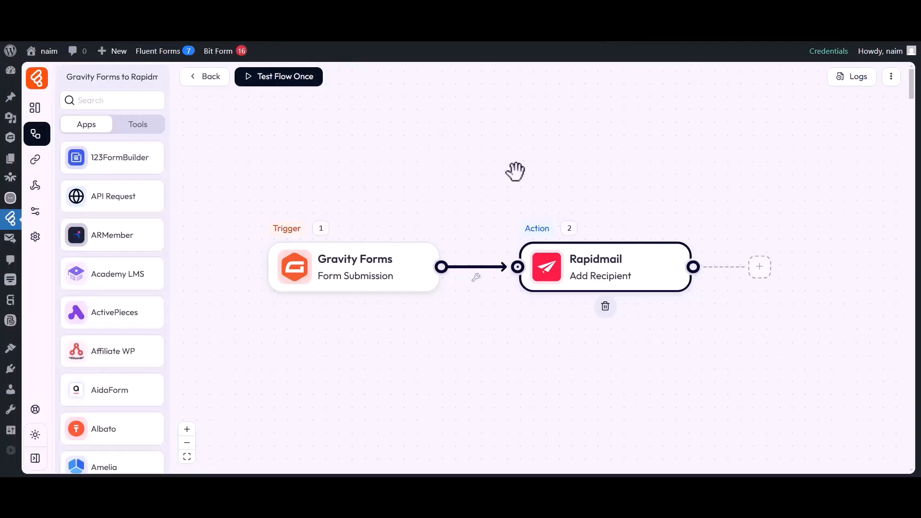
# - Check the run's log details for the name and e-mail sent to Rapidmail, then close them
pyautogui.click(858, 78)
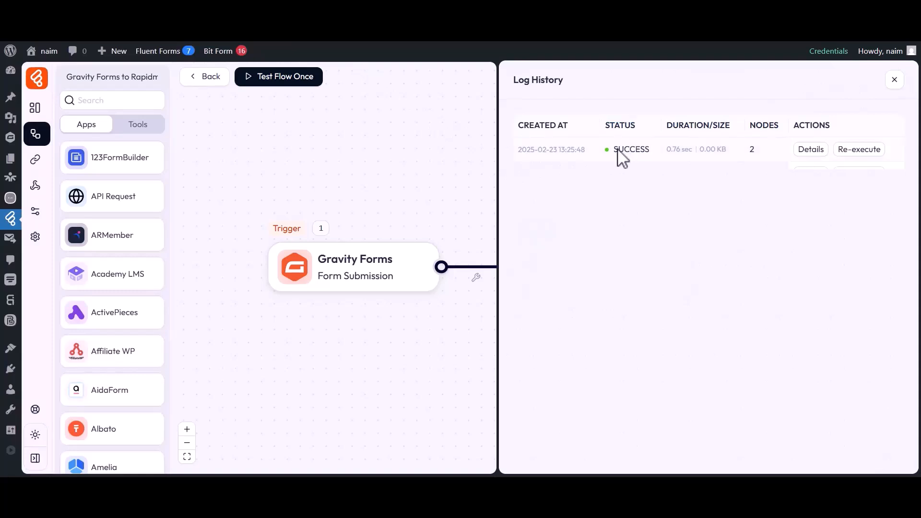
pyautogui.click(810, 150)
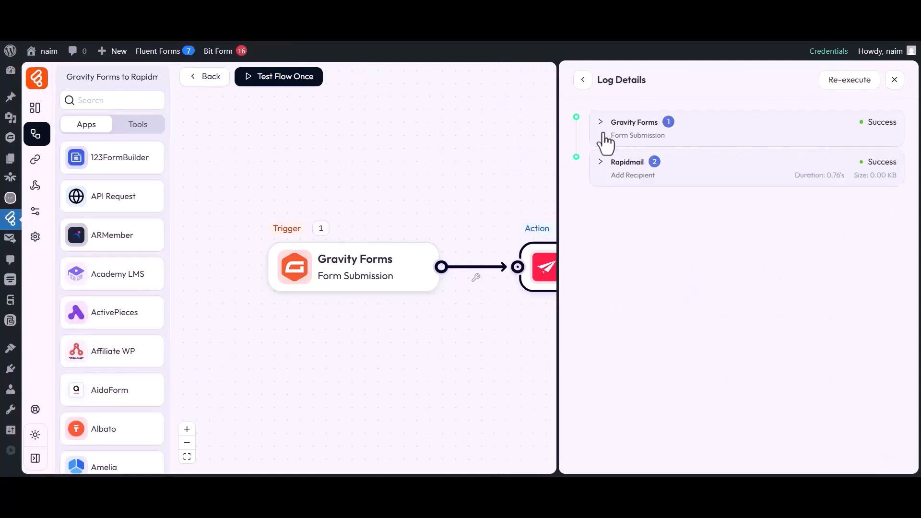
pyautogui.click(648, 171)
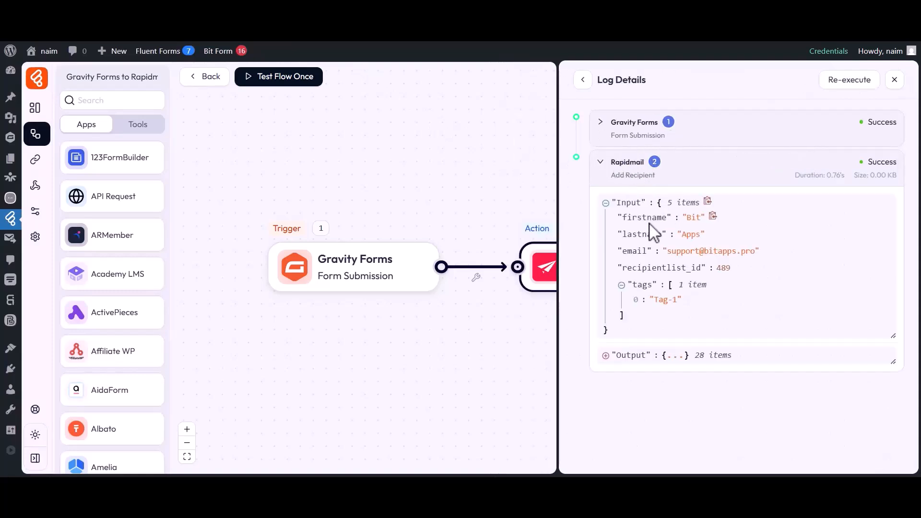
pyautogui.moveTo(623, 218); pyautogui.dragTo(696, 218)
pyautogui.click(693, 221)
pyautogui.moveTo(624, 236); pyautogui.dragTo(699, 235)
pyautogui.click(700, 235)
pyautogui.moveTo(623, 251); pyautogui.dragTo(707, 251)
pyautogui.click(711, 258)
pyautogui.click(895, 80)
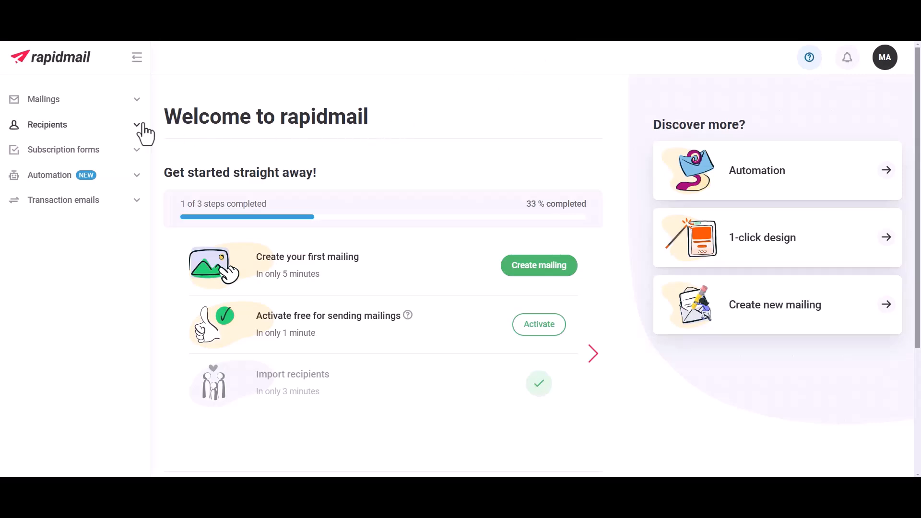
# - Open Recipients > Recipient lists > Bit Flows to see the tag-1 test recipient
pyautogui.click(42, 126)
pyautogui.click(50, 153)
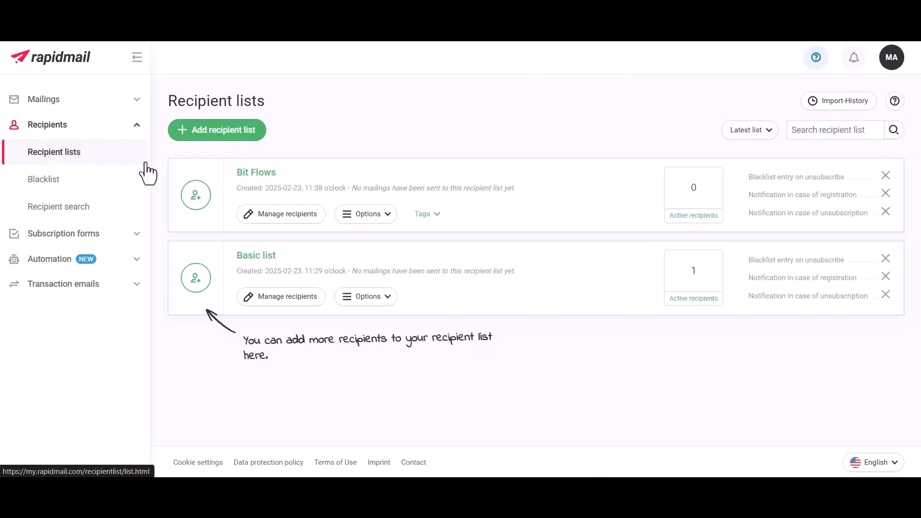
pyautogui.click(256, 173)
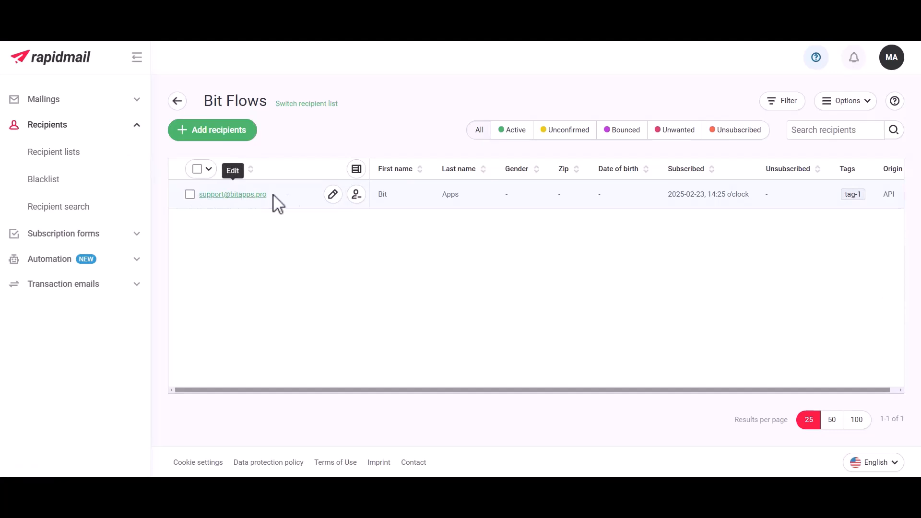